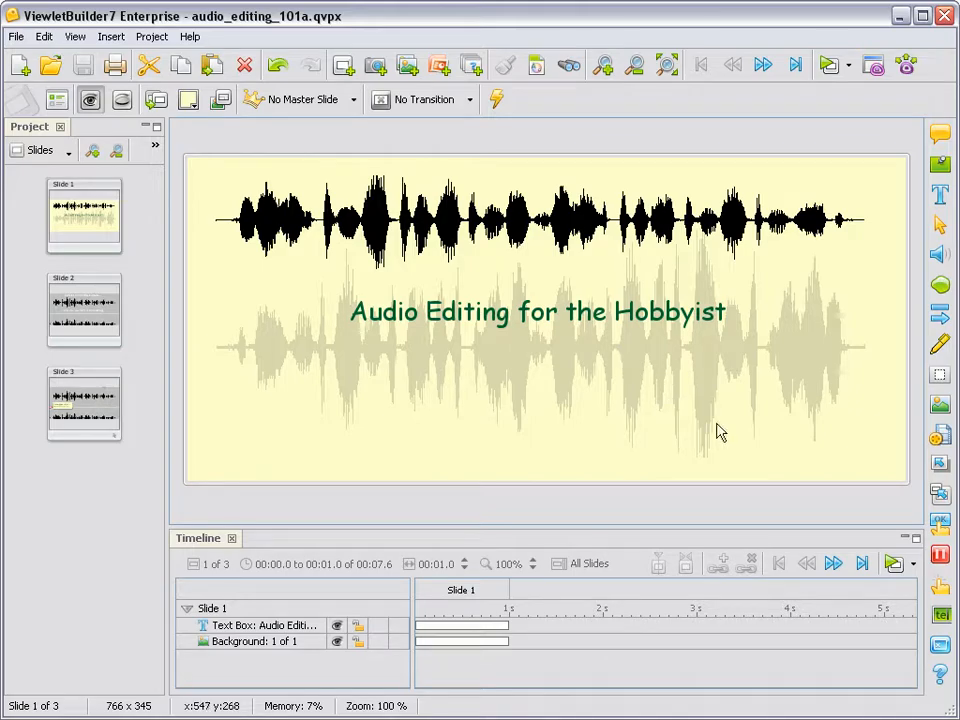
Add a button to slide 1 and change its label to "Play Video".
left_click(938, 525)
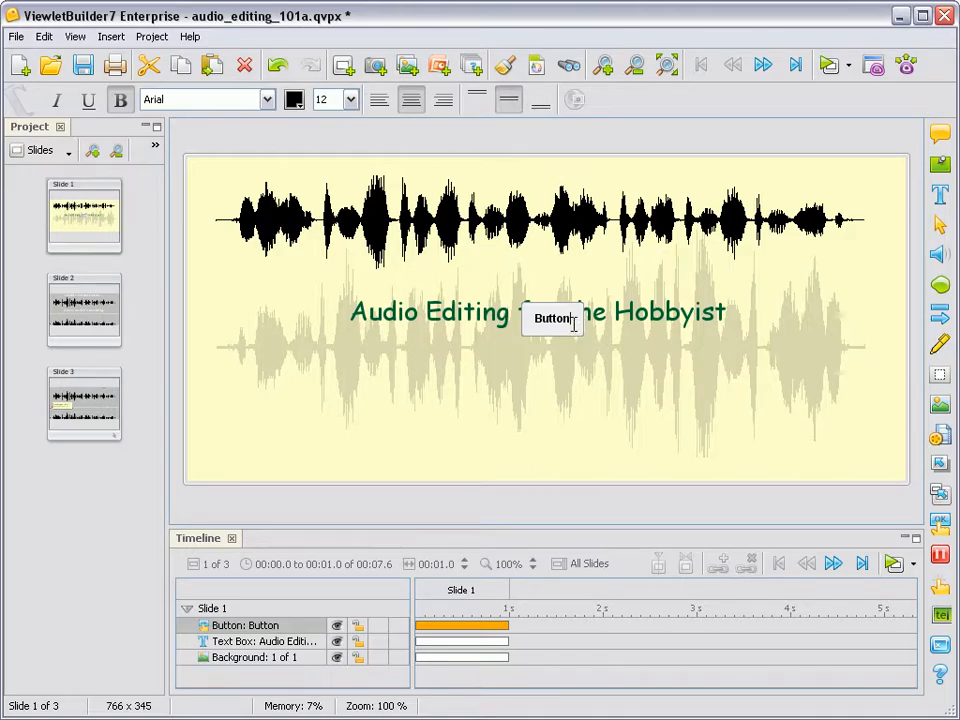
left_click_drag(531, 317, 530, 318)
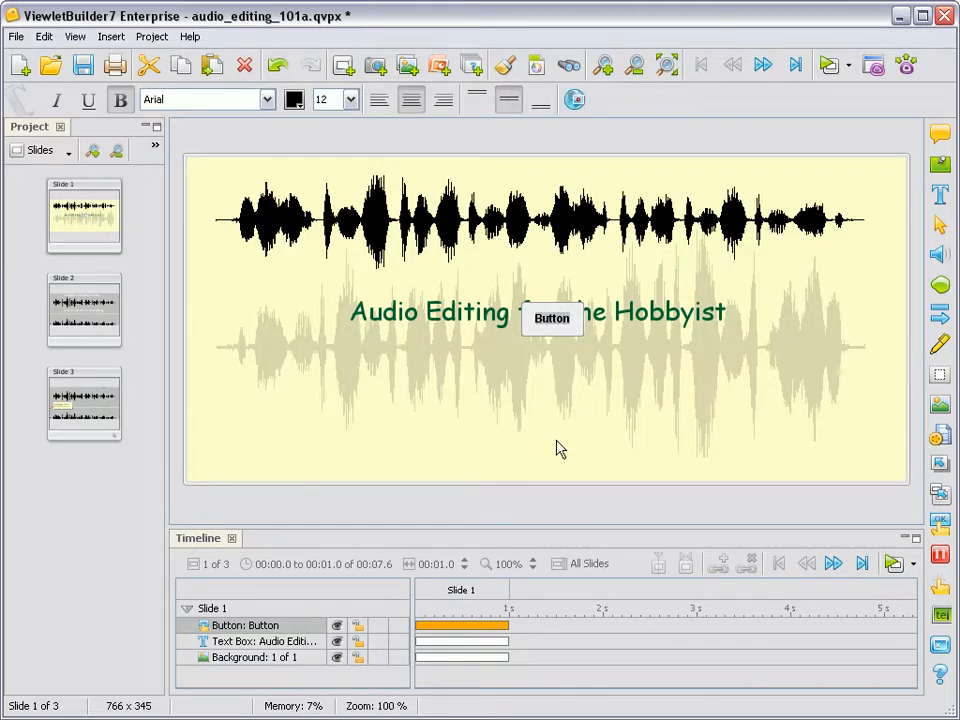
type("Play Video")
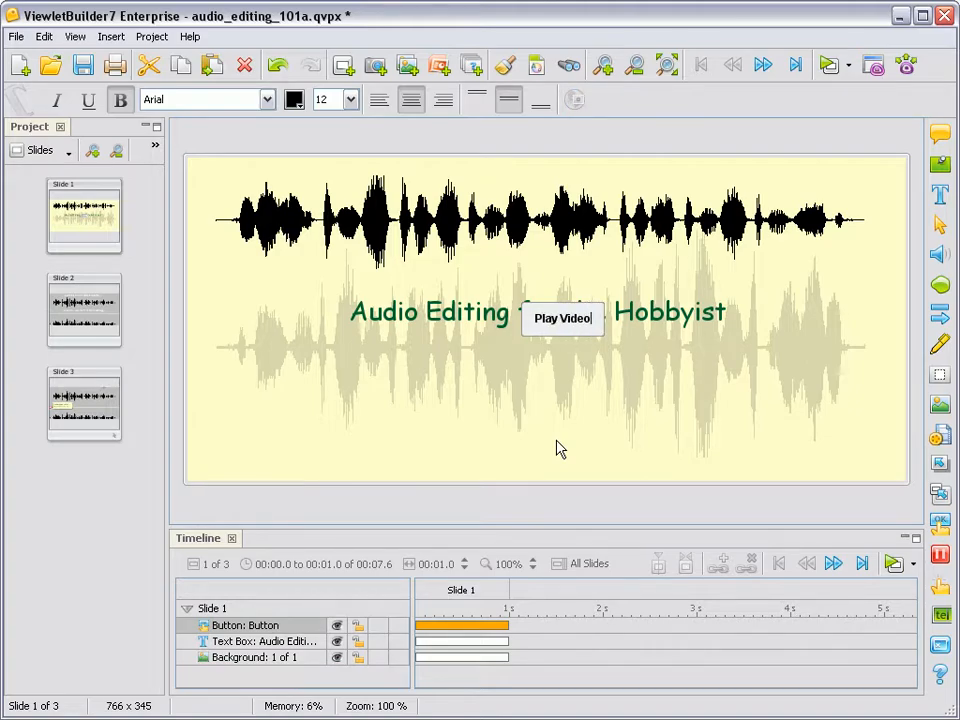
left_click(572, 383)
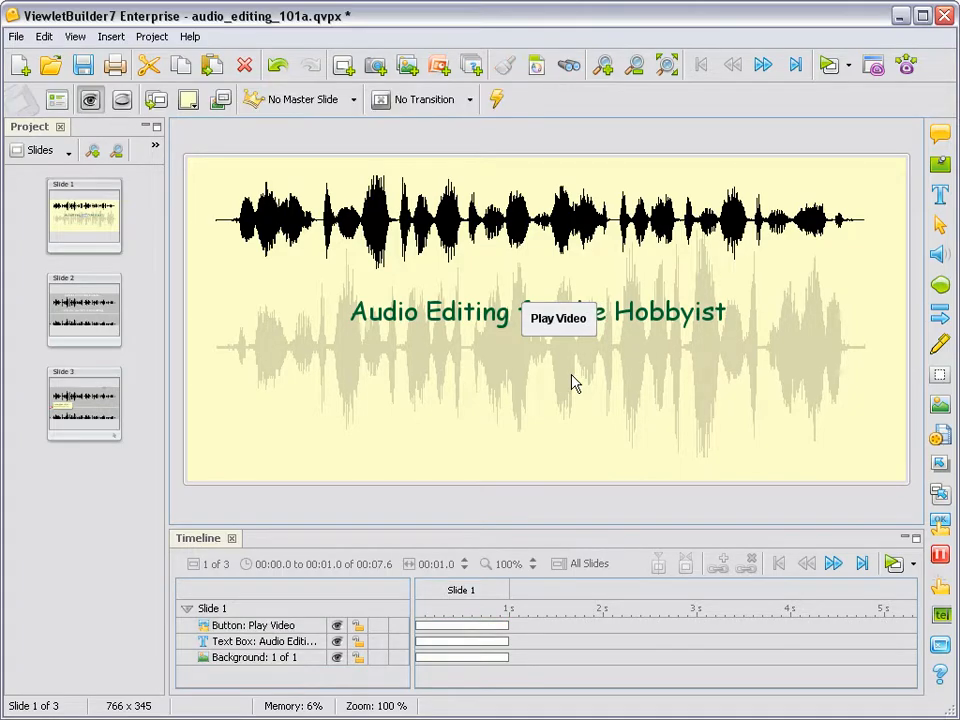
Apply the Glass Button Style to the Play Video button and move it just below the slide title.
left_click(550, 320)
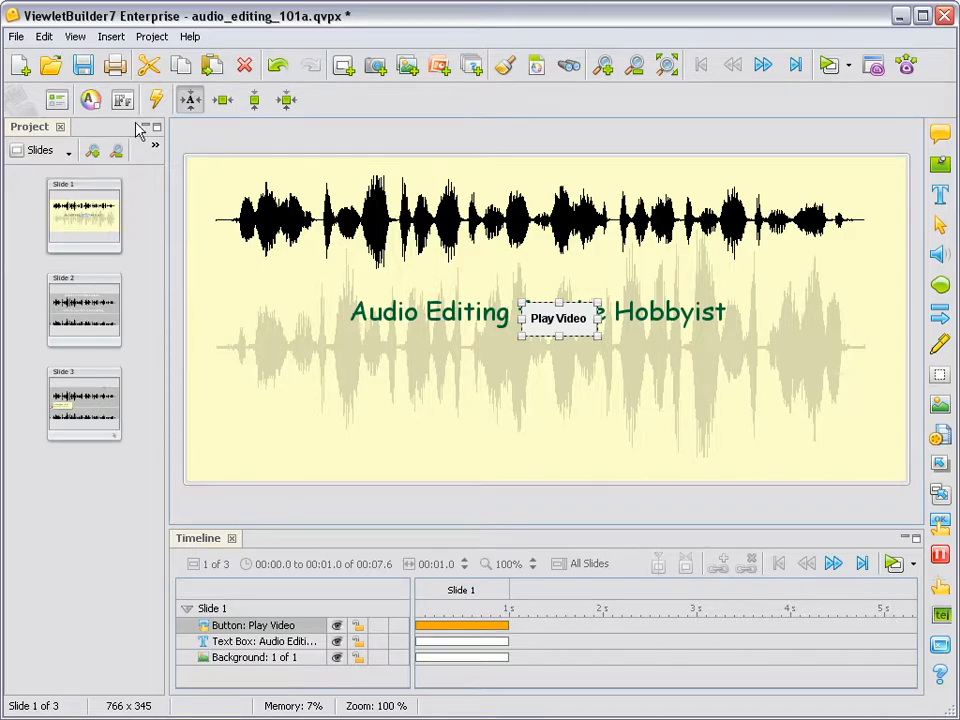
left_click(90, 100)
left_click_drag(546, 62, 161, 173)
mouse_move(476, 256)
left_mouse_down()
mouse_move(474, 346)
mouse_move(471, 246)
left_mouse_up()
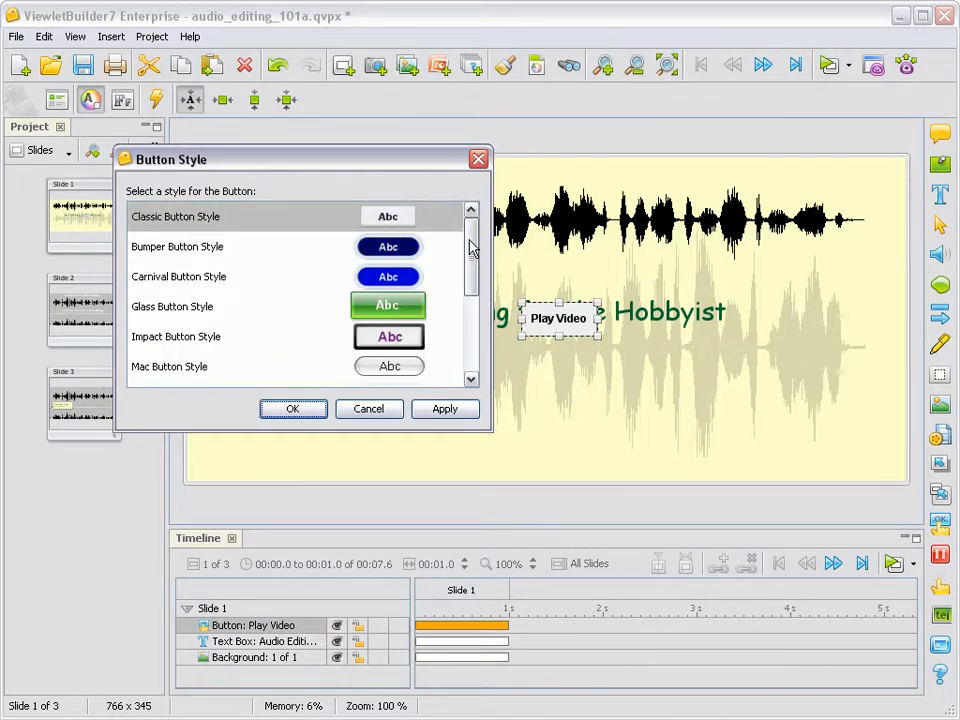
left_click(380, 312)
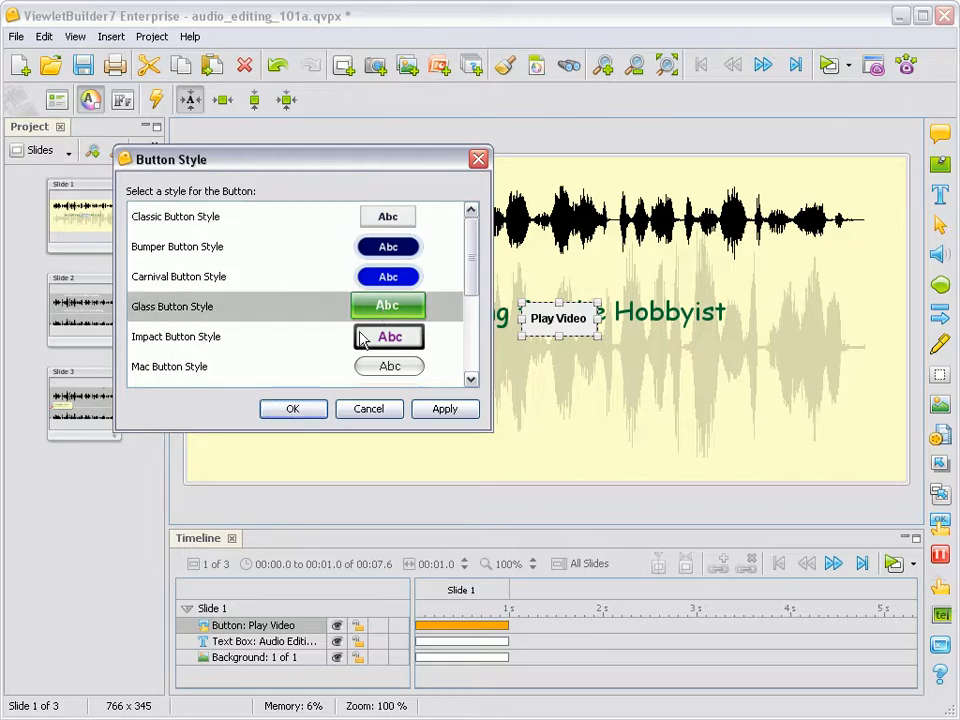
left_click(292, 409)
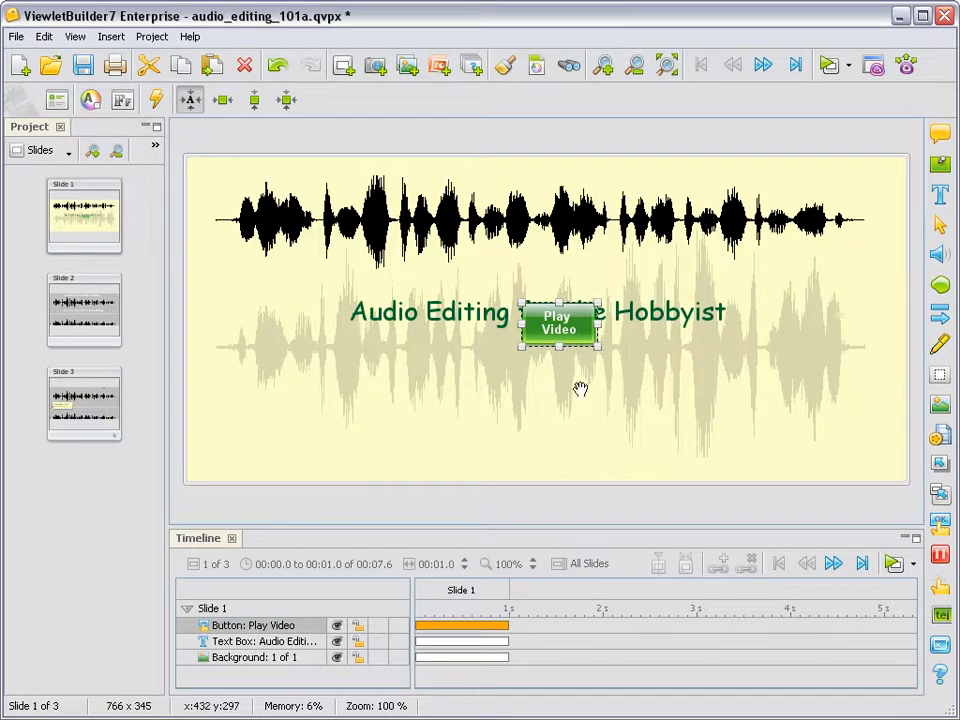
left_click_drag(564, 326, 551, 362)
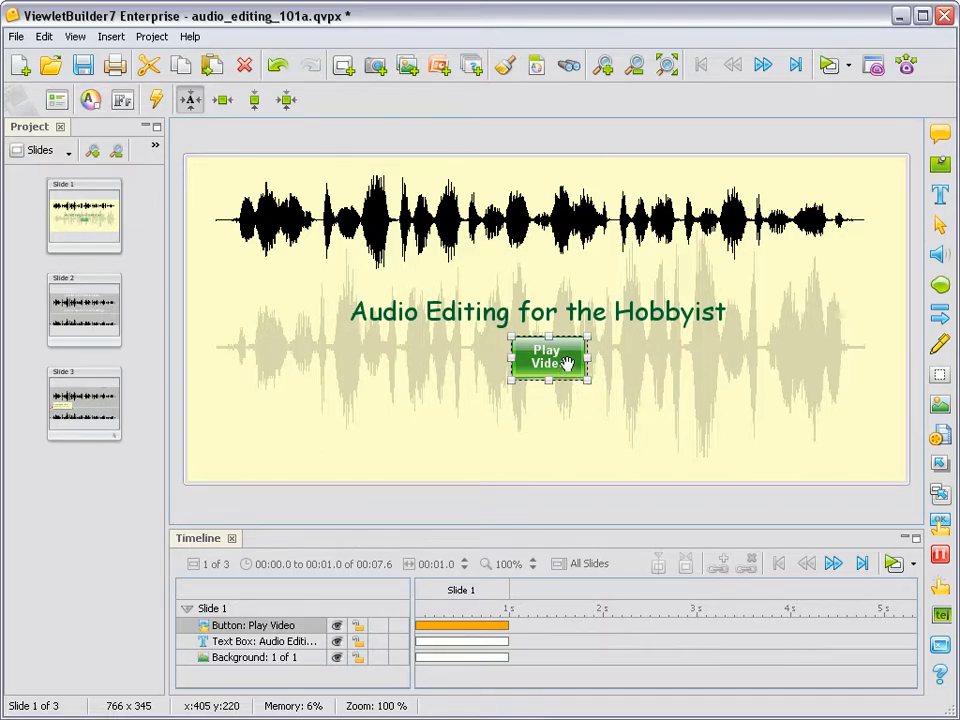
Set the Play Video button label's font to Comic Sans MS and its text color to lime green #99FF00.
double_click(566, 363)
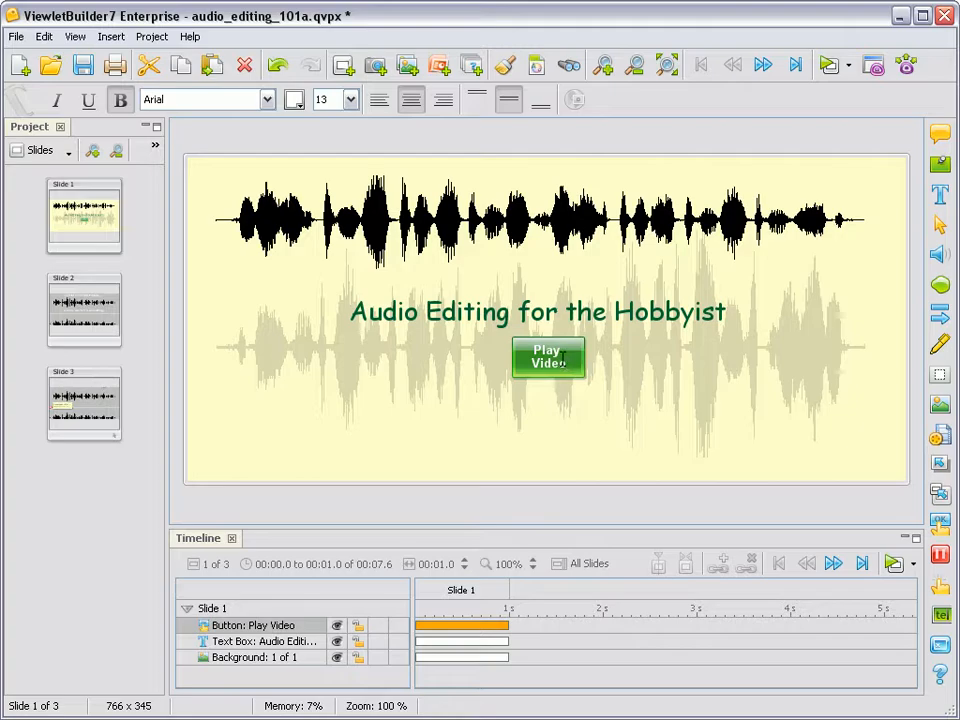
left_click_drag(563, 362, 529, 346)
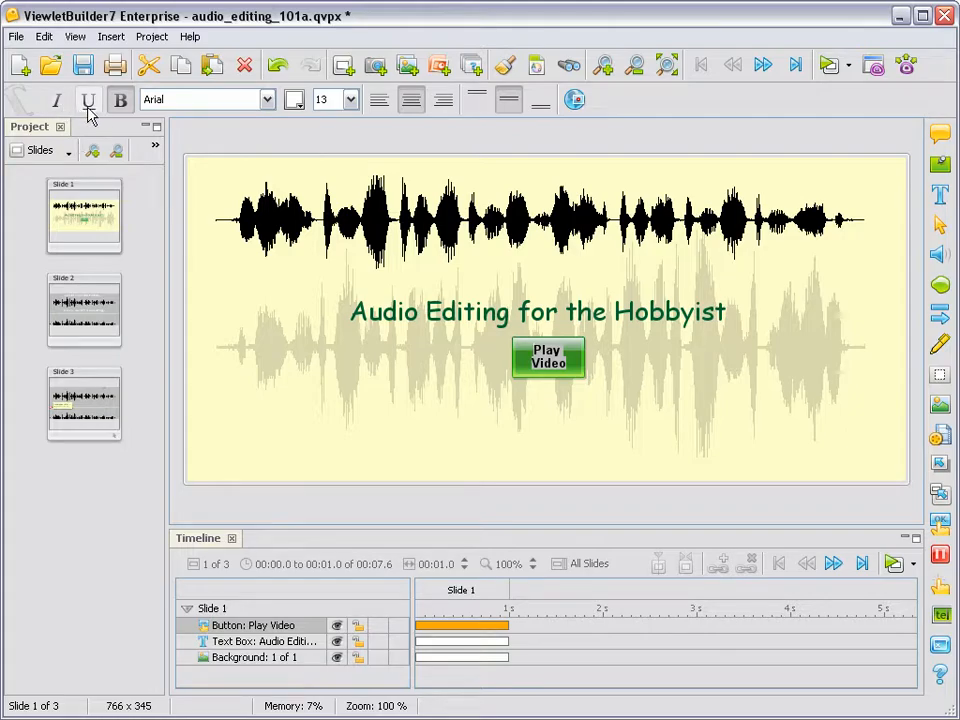
left_click(268, 100)
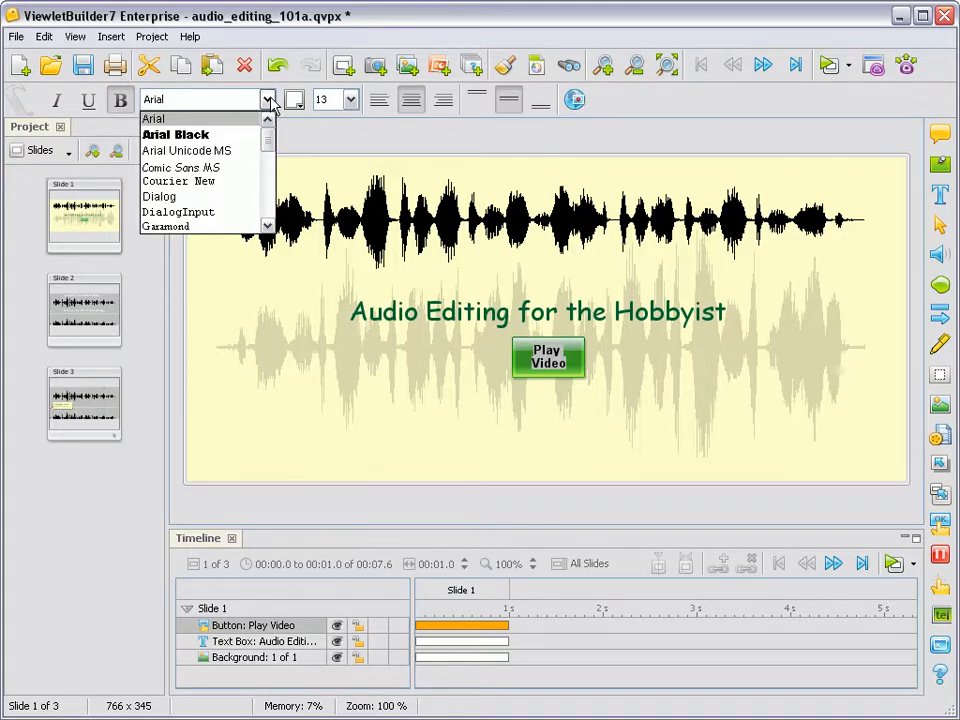
left_click(238, 169)
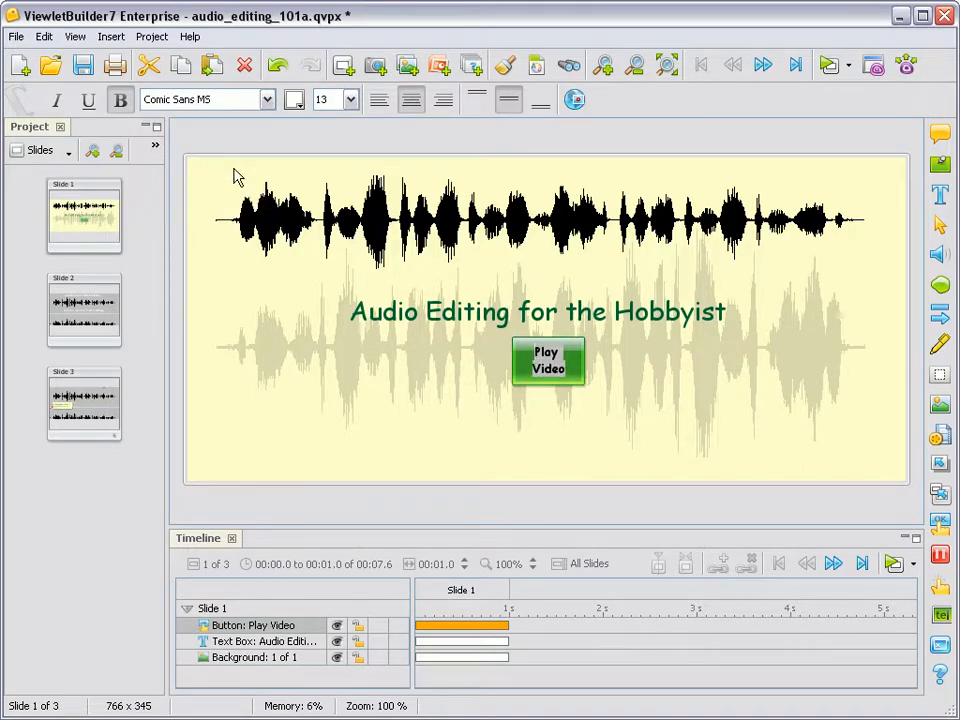
left_click(294, 100)
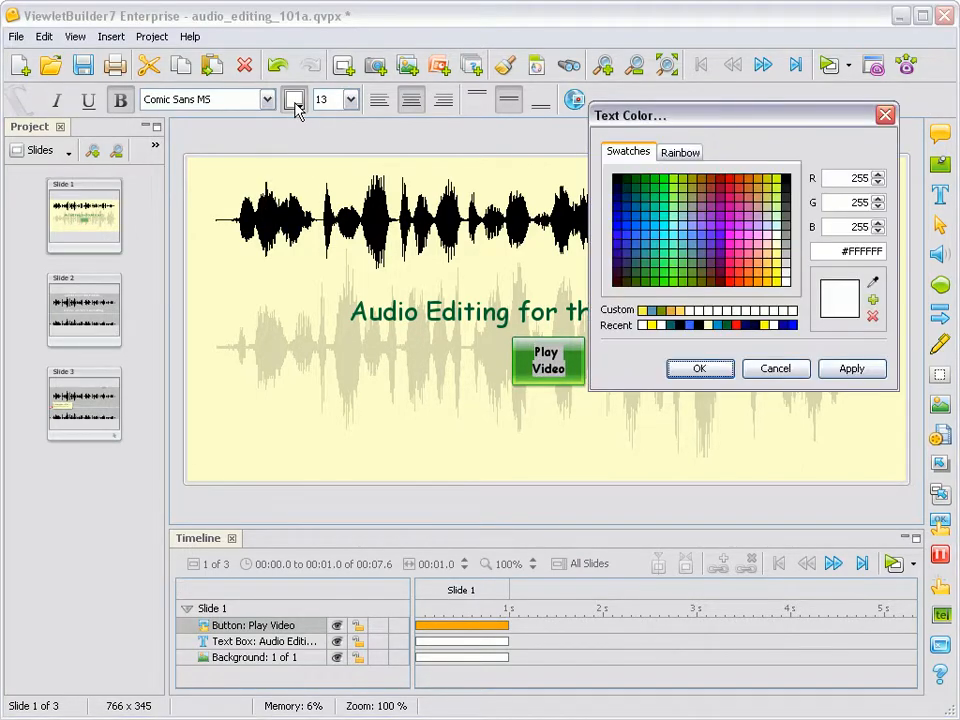
left_click_drag(596, 133, 178, 171)
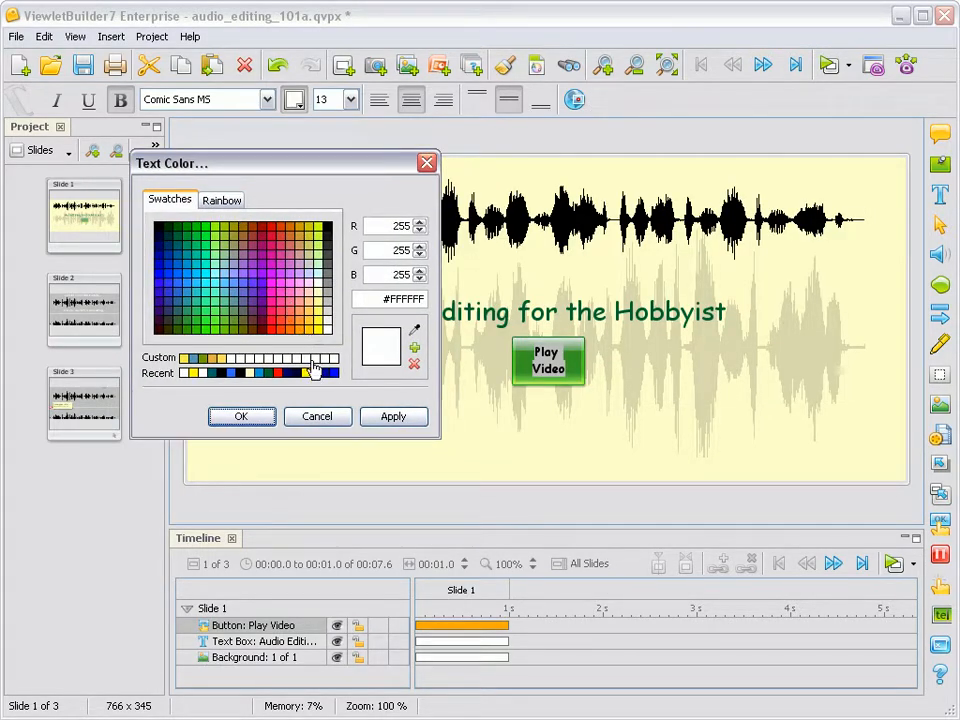
left_click(229, 304)
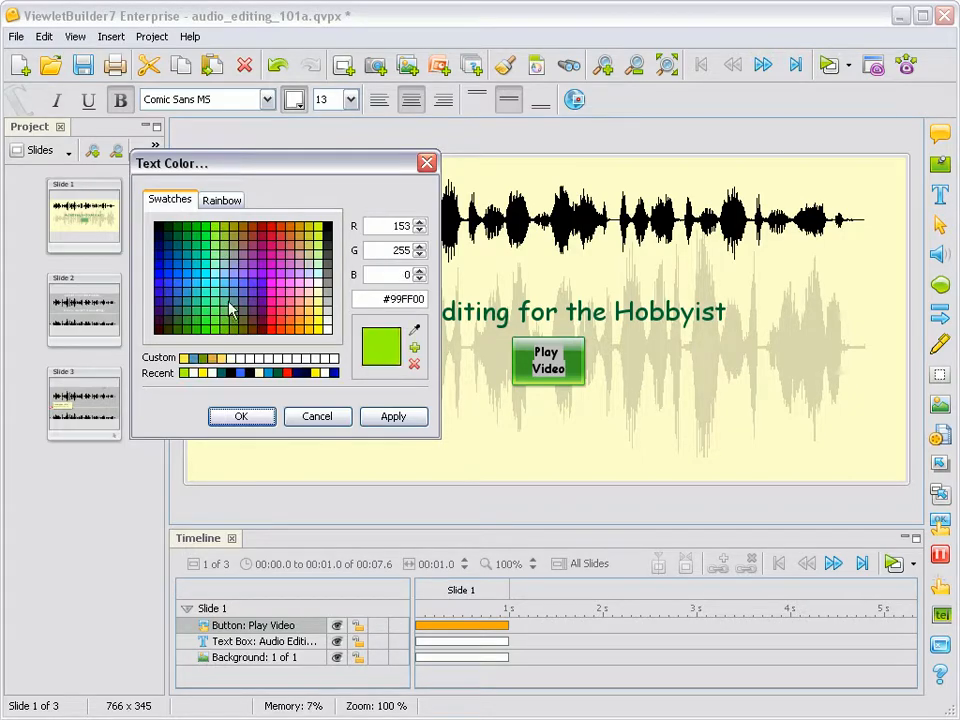
left_click(241, 417)
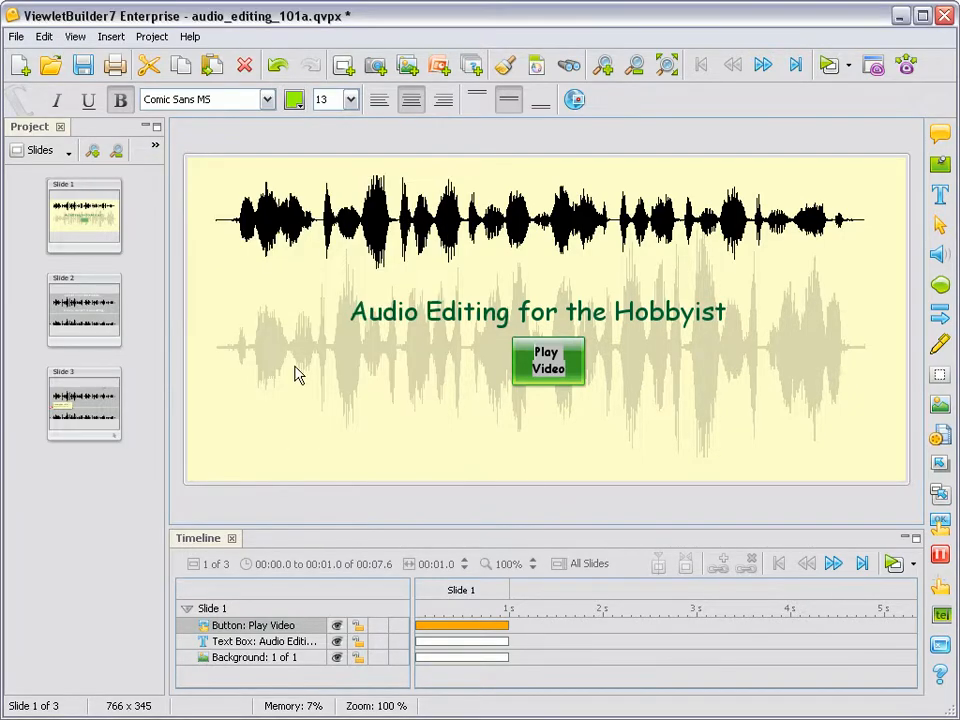
Set the button label's font size to 18 and widen the button beneath the title so "Play Video" fits on one line.
left_click(350, 100)
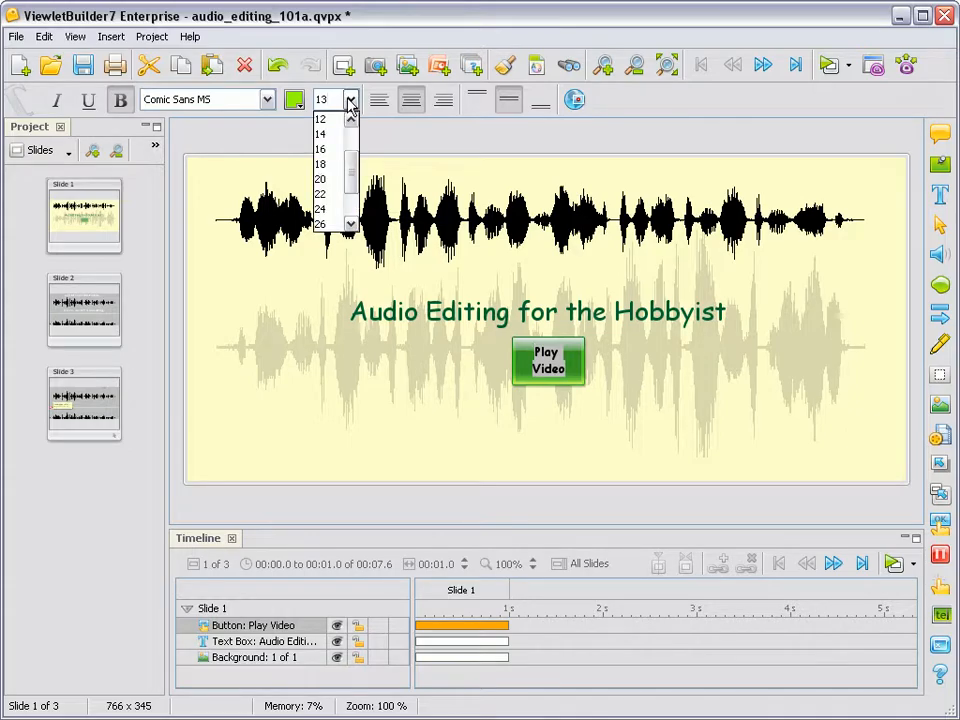
left_click(324, 164)
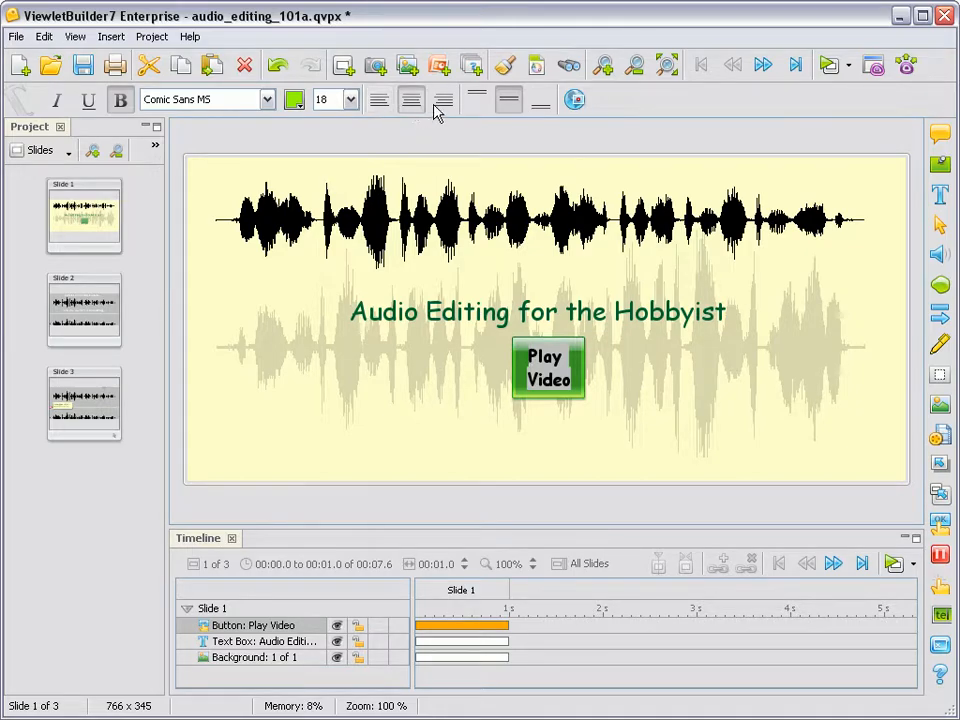
left_click(630, 383)
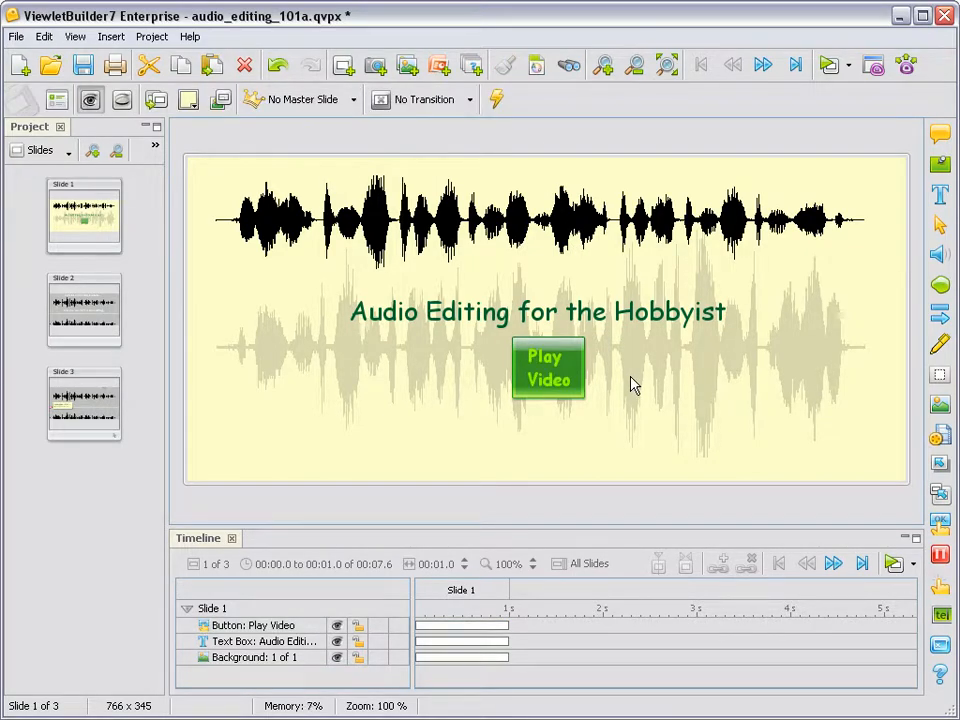
left_click(547, 391)
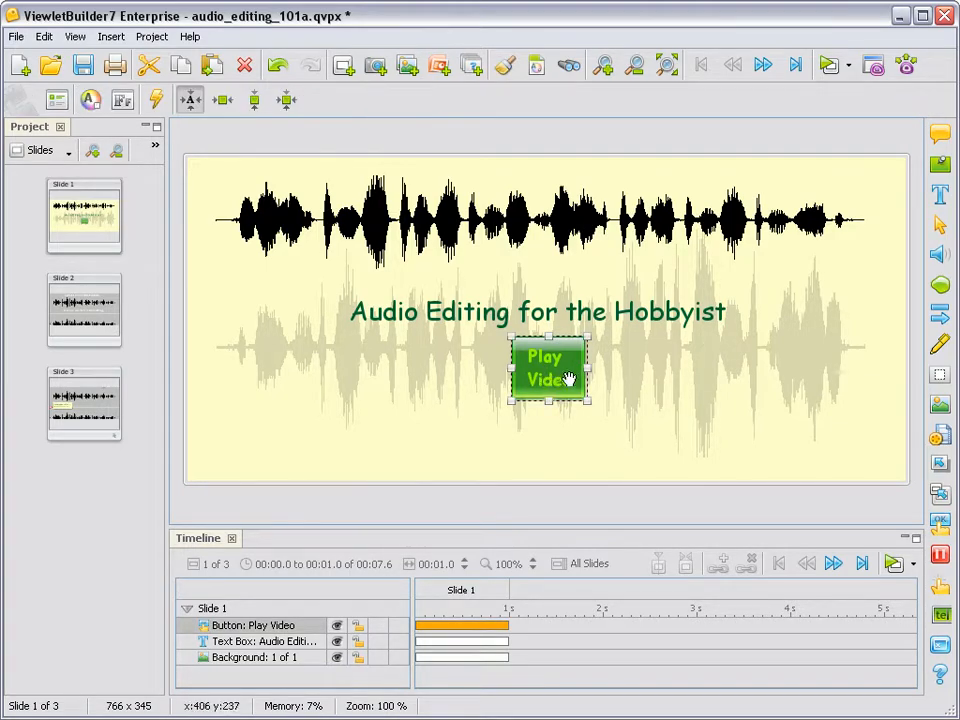
left_click_drag(586, 370, 560, 362)
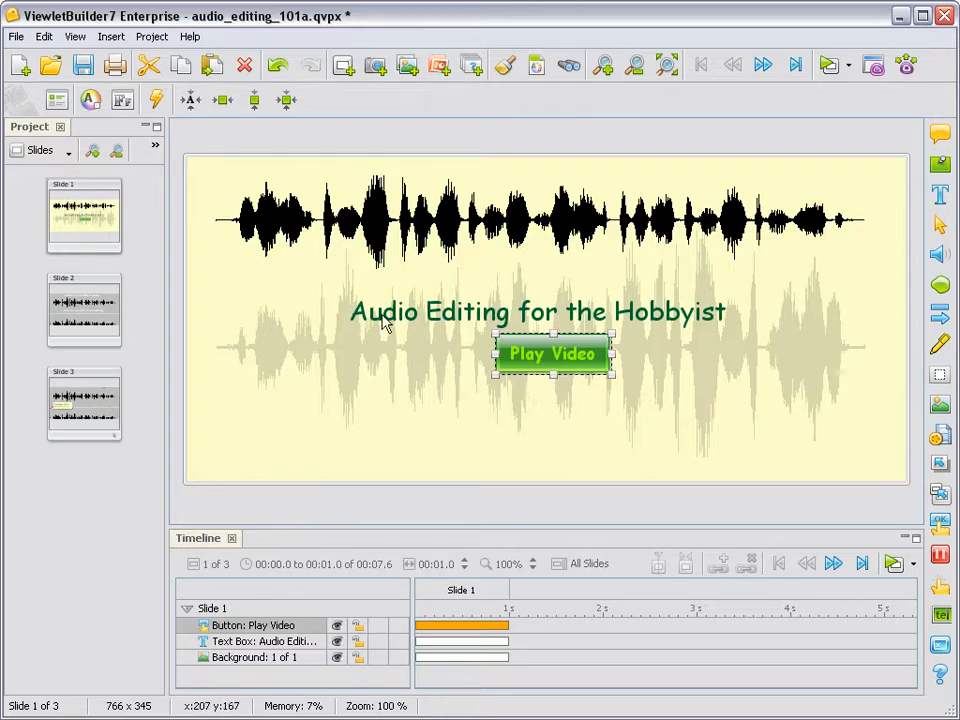
Add an On Click action to the Play Video button of type Move to Slide, moving forward 1 slide.
left_click(155, 100)
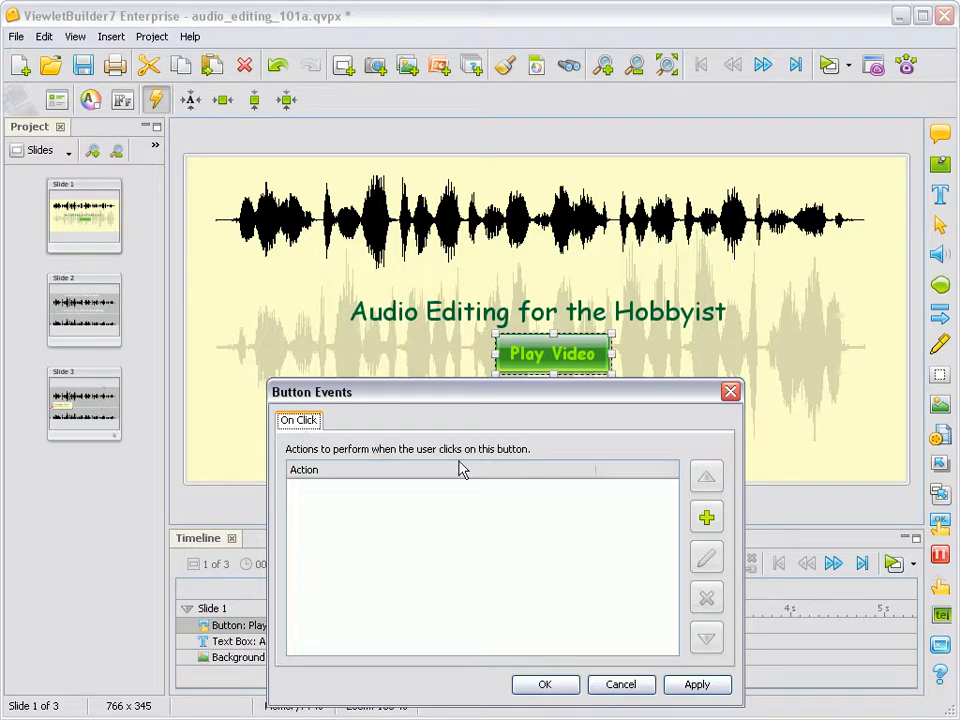
left_click(706, 520)
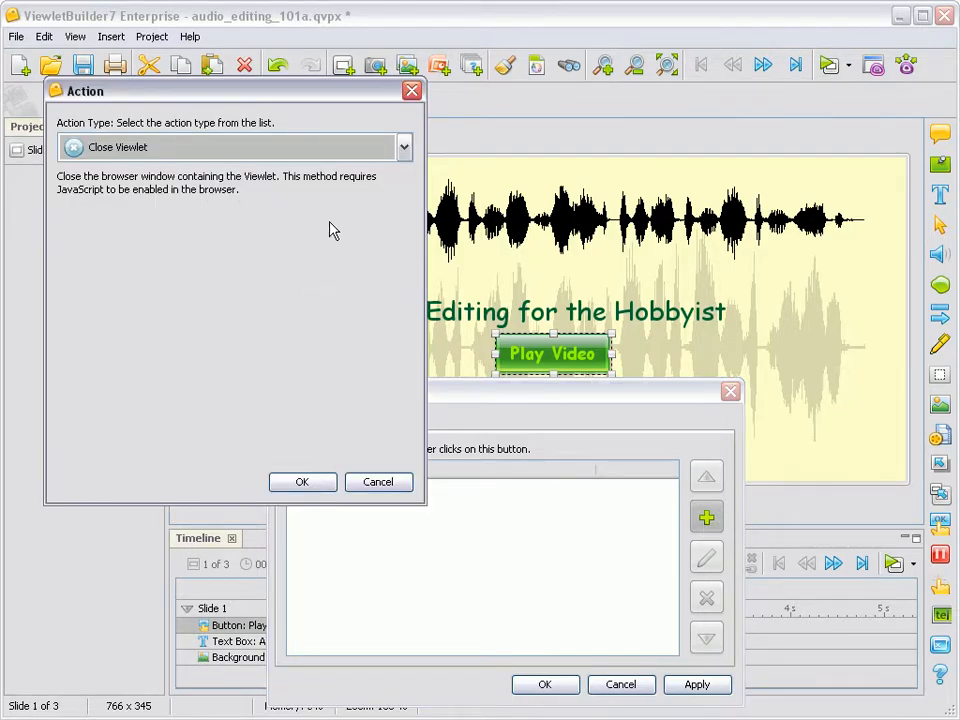
left_click(404, 147)
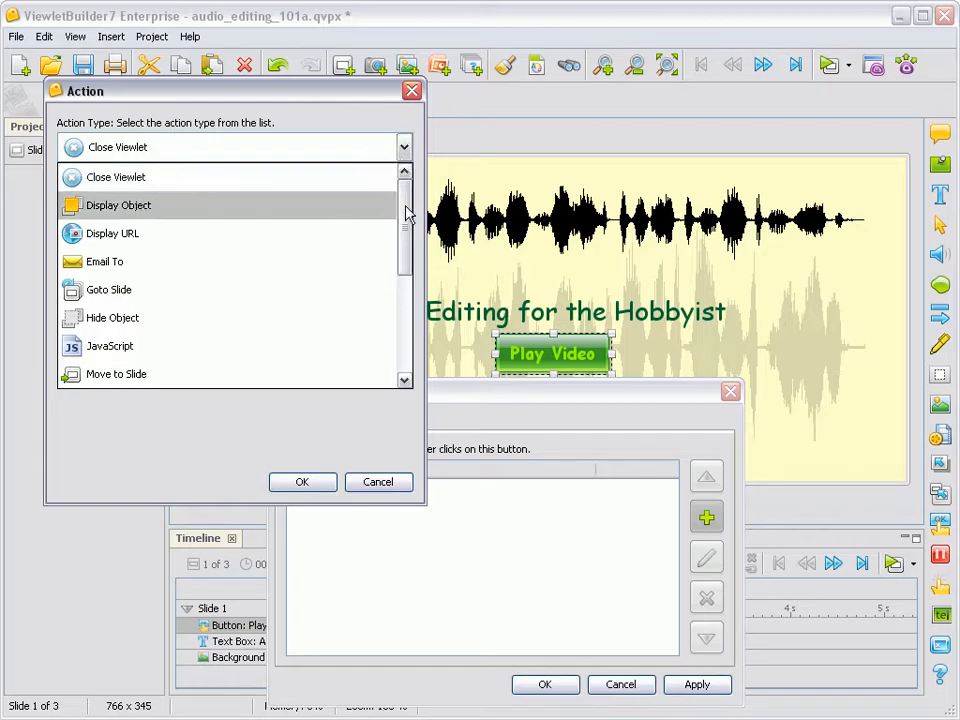
left_click_drag(410, 219, 409, 234)
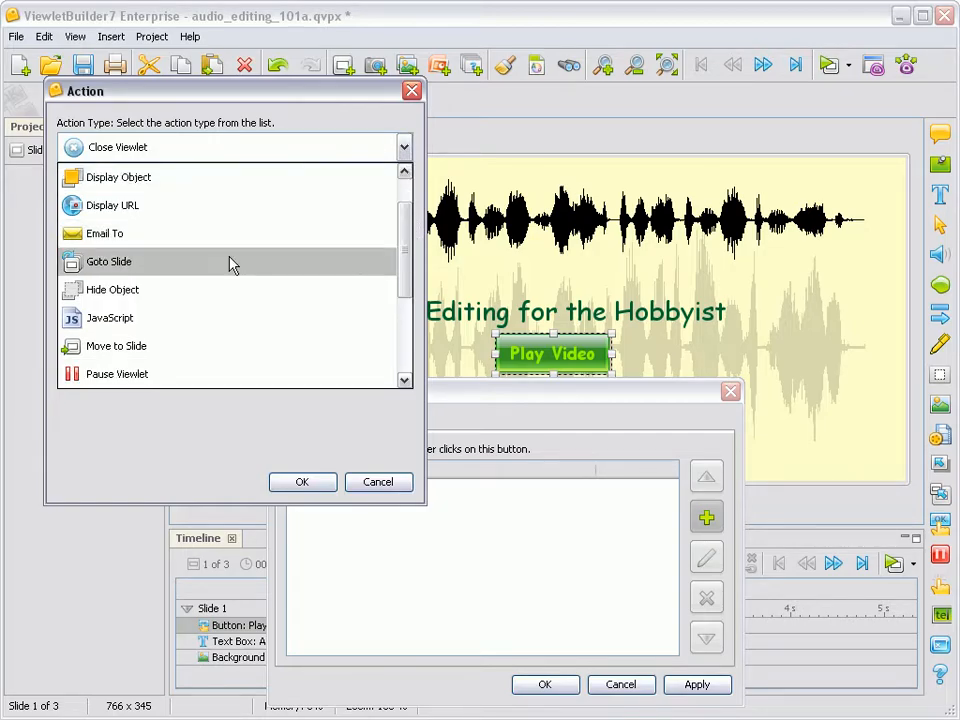
left_click(217, 346)
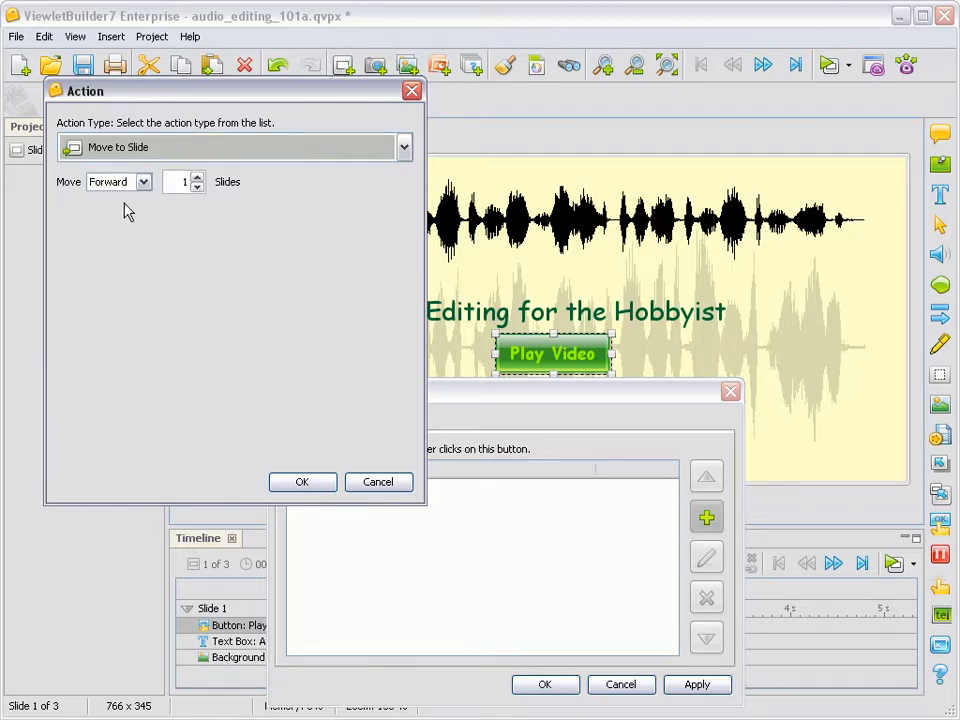
left_click(308, 484)
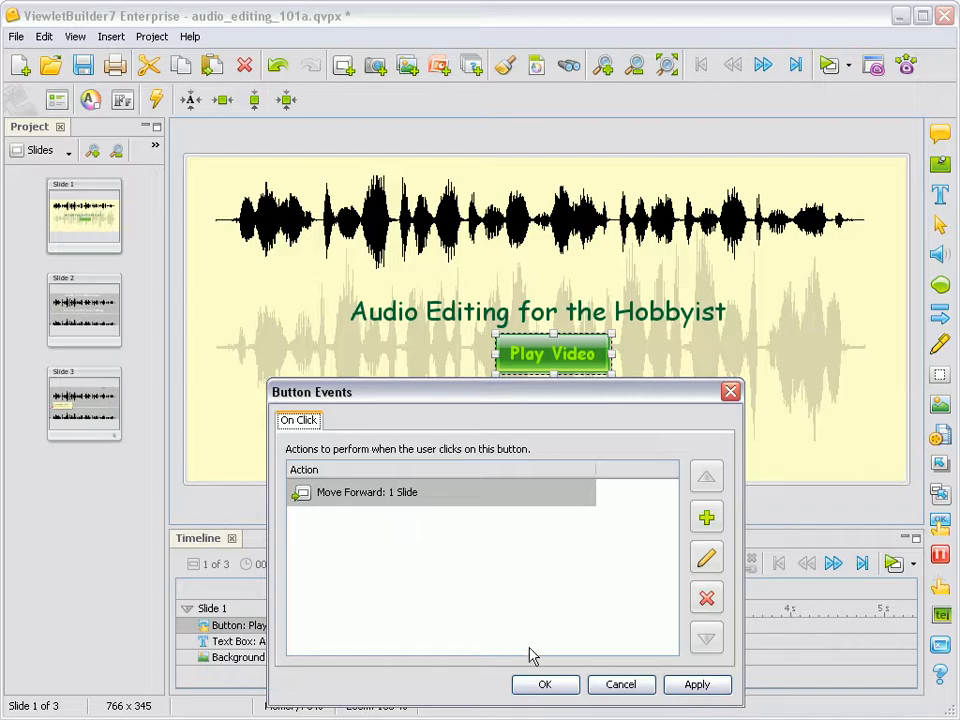
left_click(547, 684)
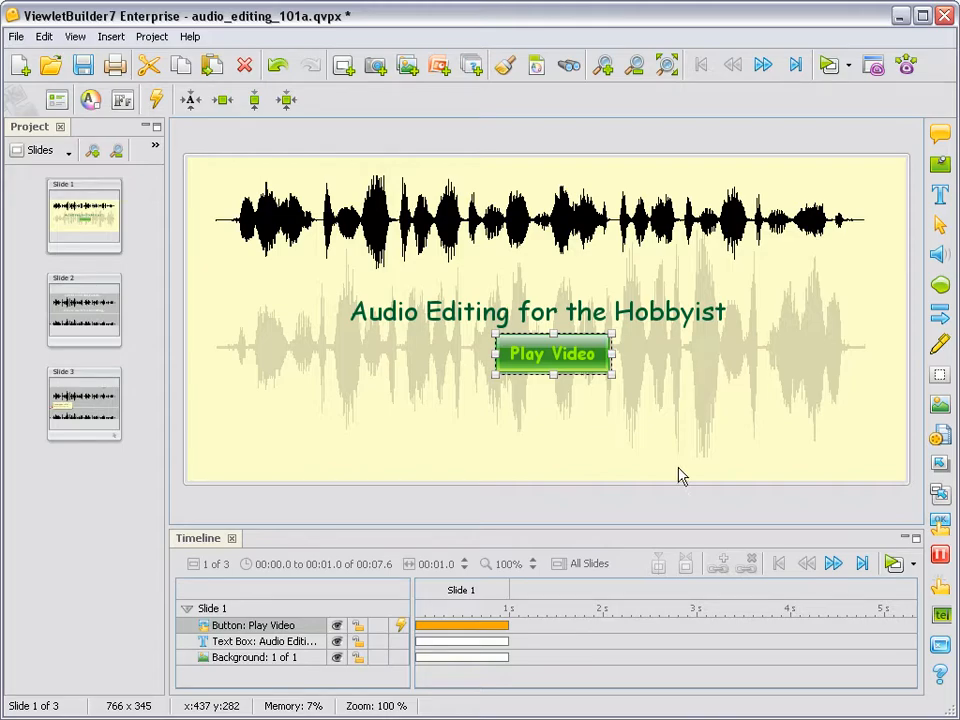
Insert a pause zone on slide 1 and save the project.
left_click(940, 556)
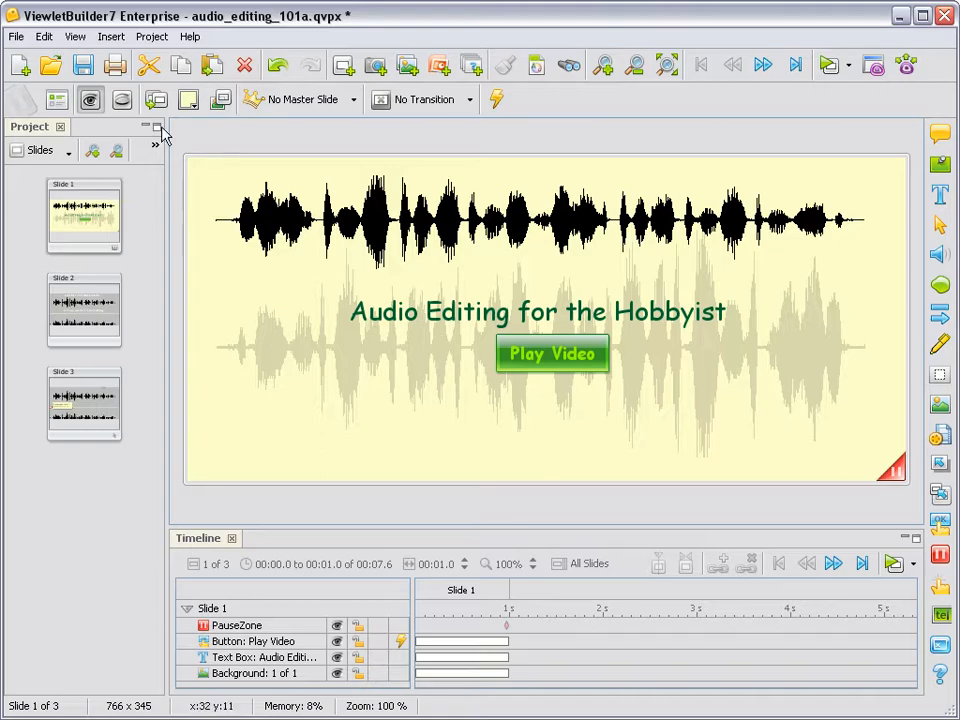
left_click(83, 66)
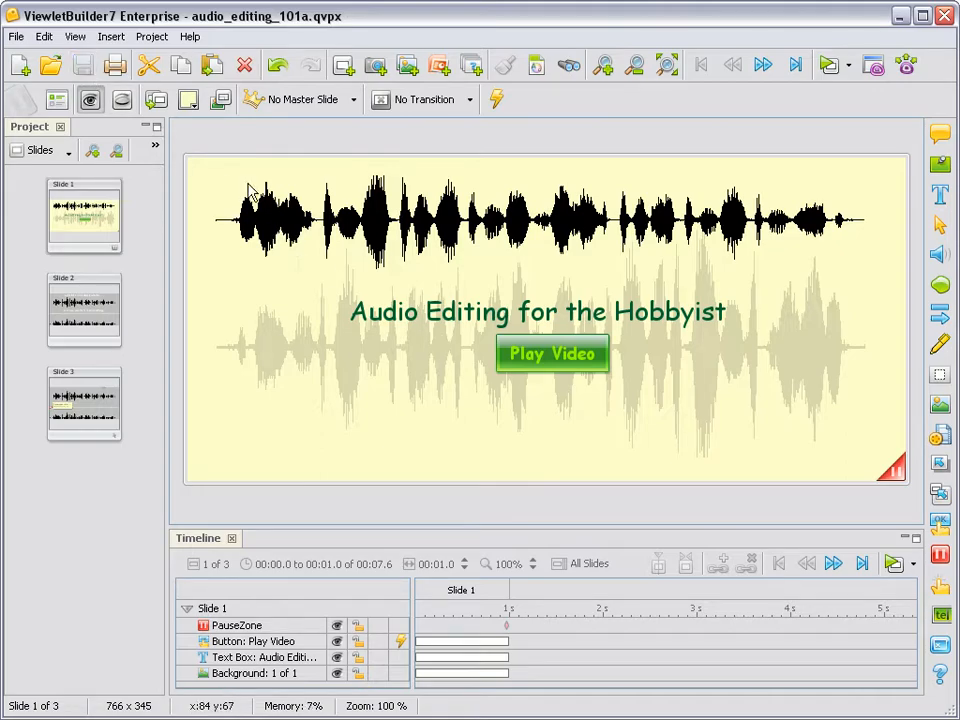
Preview the project in the web browser and test the Play Video button.
left_click(153, 38)
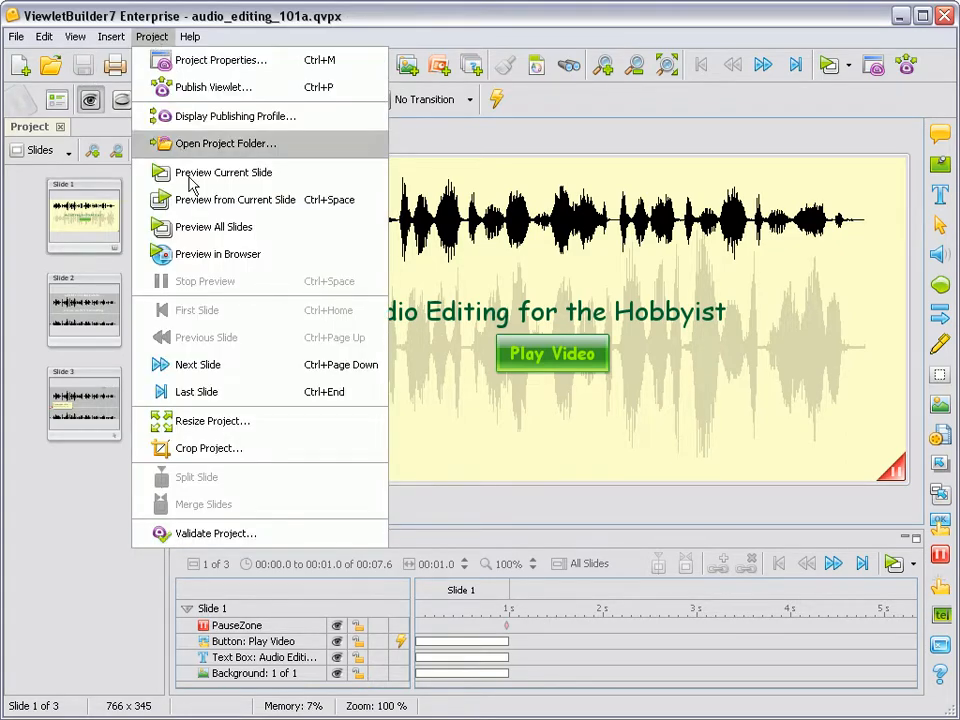
left_click(214, 254)
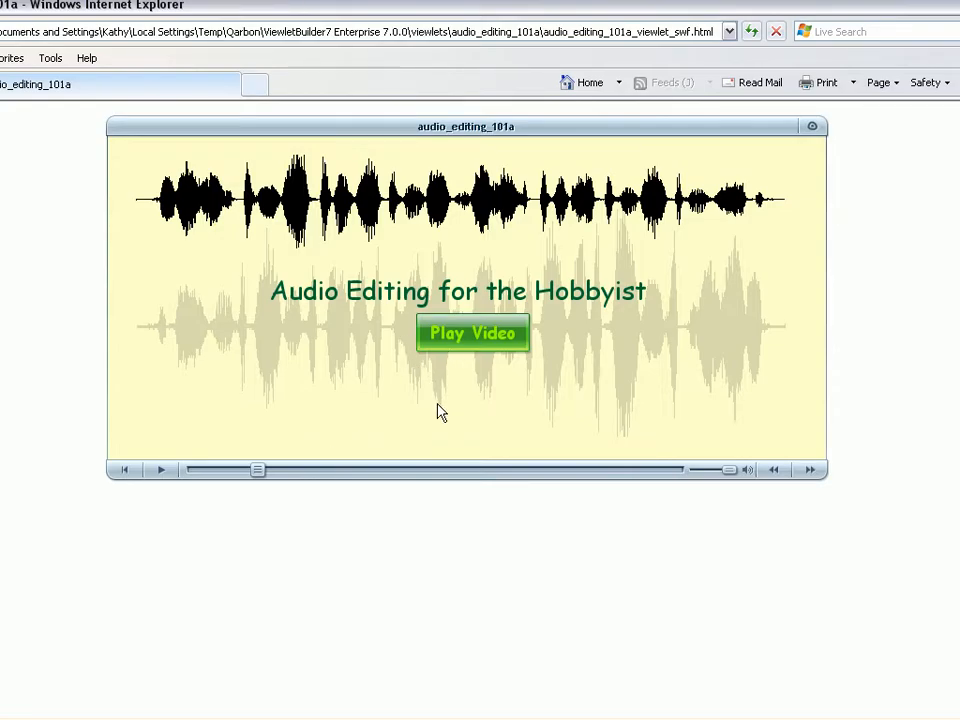
left_click(474, 335)
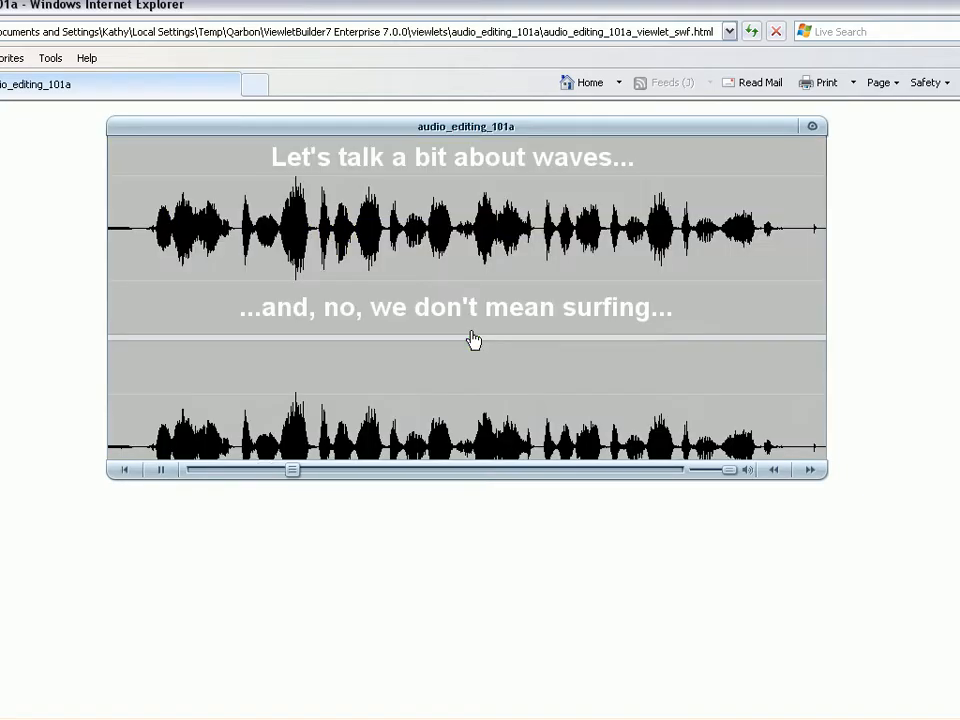